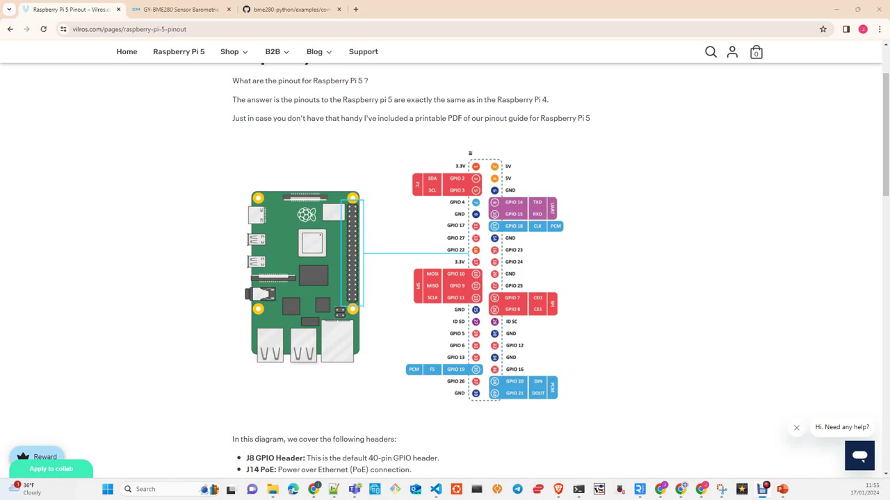
click(179, 9)
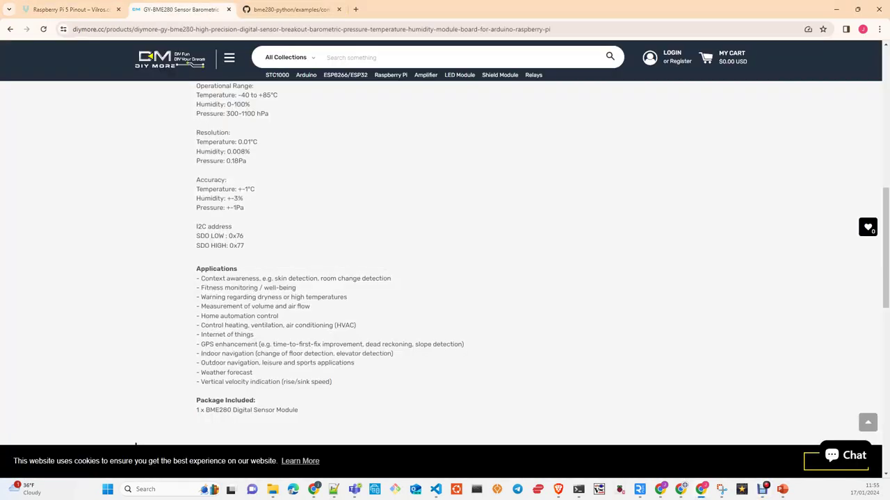
scroll(445, 264, up, 2)
scroll(445, 264, up, 2)
scroll(444, 264, up, 2)
scroll(445, 264, up, 2)
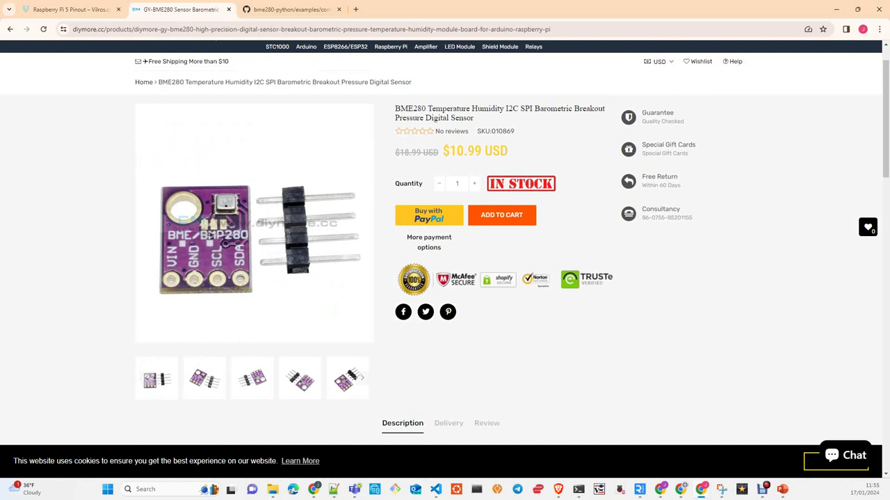
scroll(445, 243, down, 1)
scroll(445, 243, down, 1)
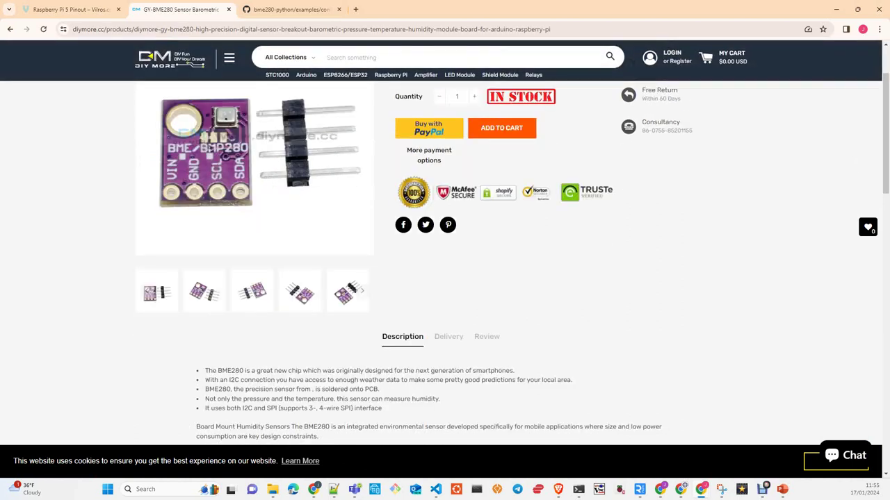
scroll(445, 265, down, 1)
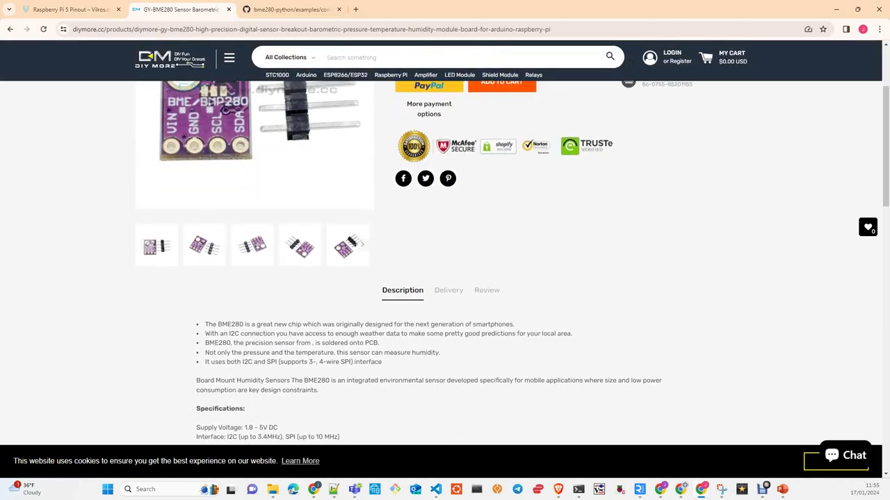
scroll(445, 264, down, 1)
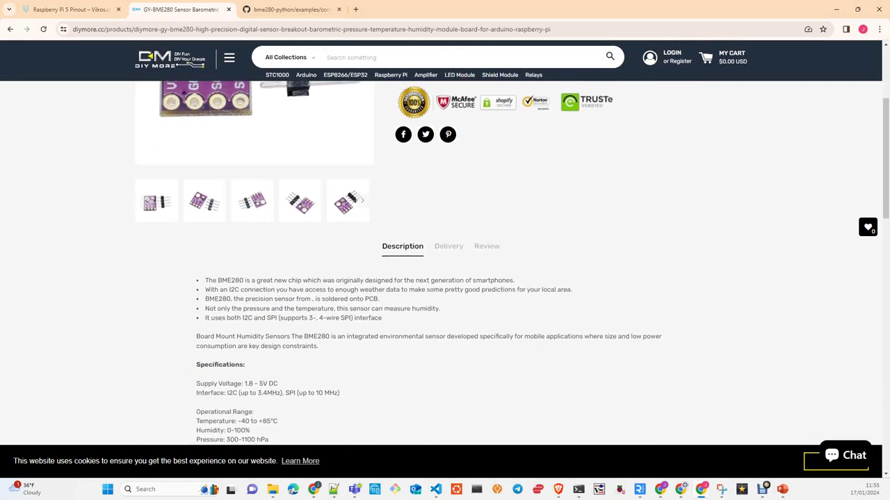
scroll(444, 264, down, 1)
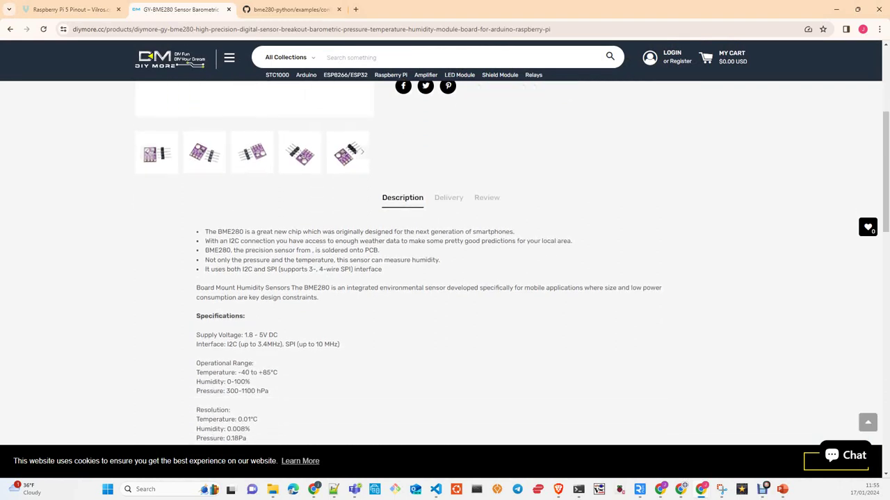
scroll(445, 278, down, 2)
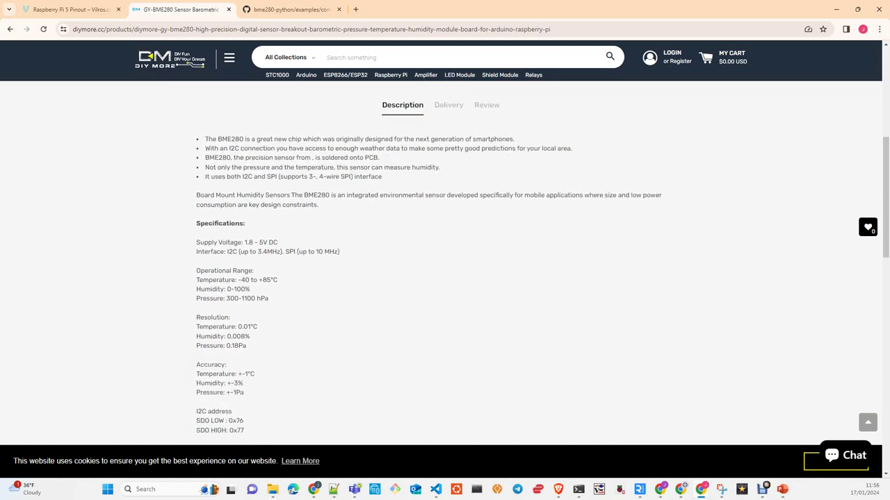
scroll(445, 278, down, 1)
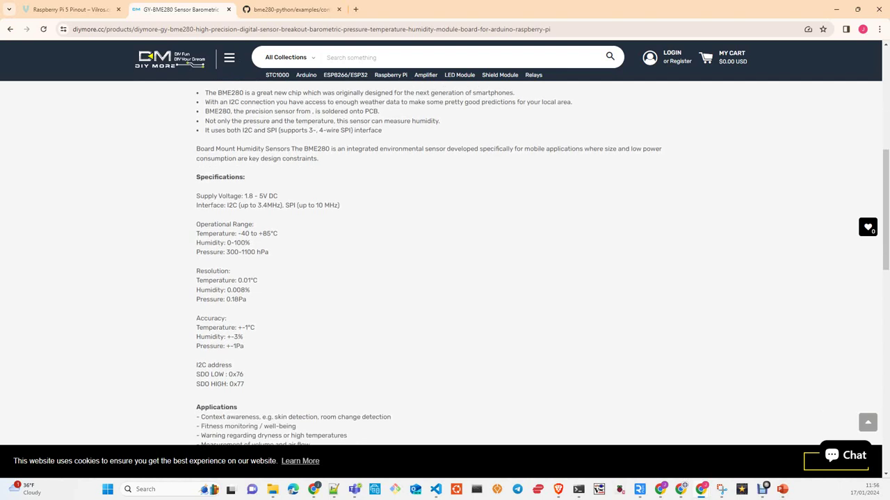
scroll(445, 278, down, 1)
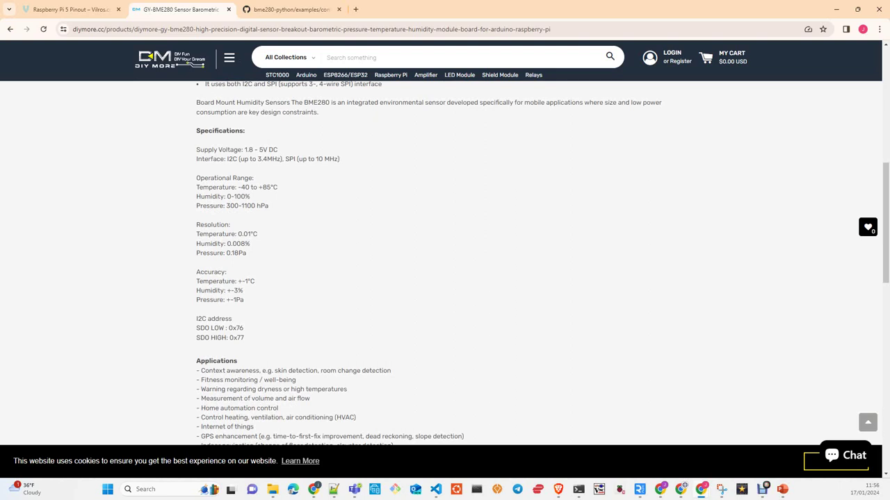
scroll(136, 445, down, 2)
scroll(444, 265, down, 1)
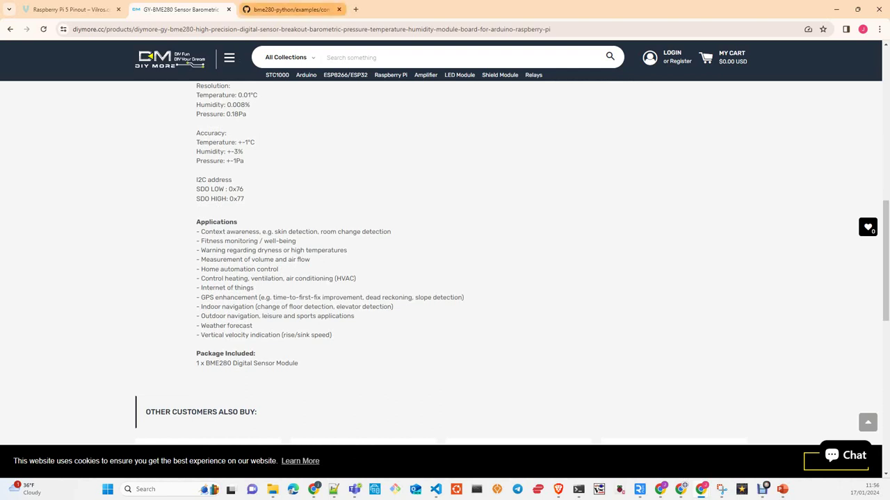
- Open the pimoroni bme280-python repository page and scroll to its README Pre-requisites and Installing sections
click(292, 9)
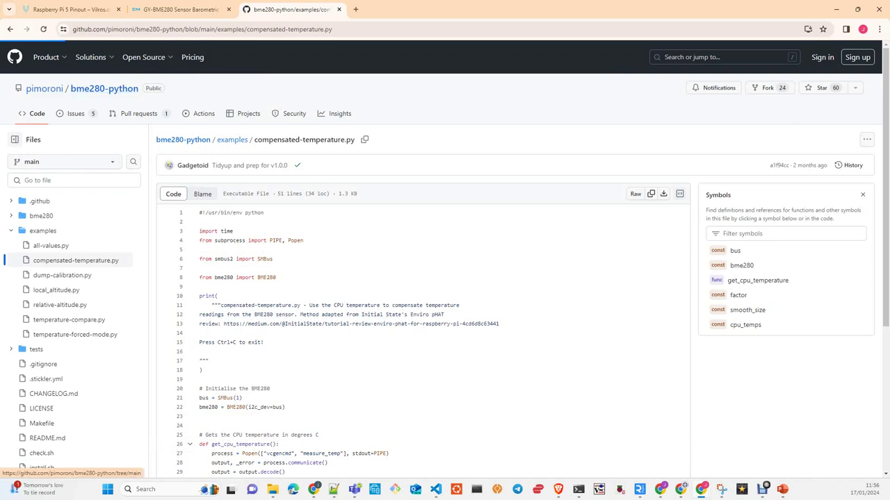
click(182, 139)
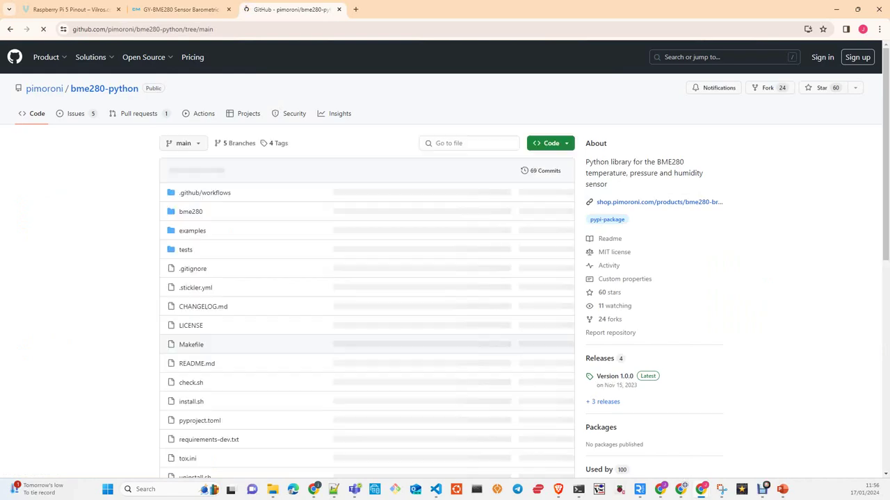
scroll(600, 287, down, 3)
scroll(601, 288, down, 2)
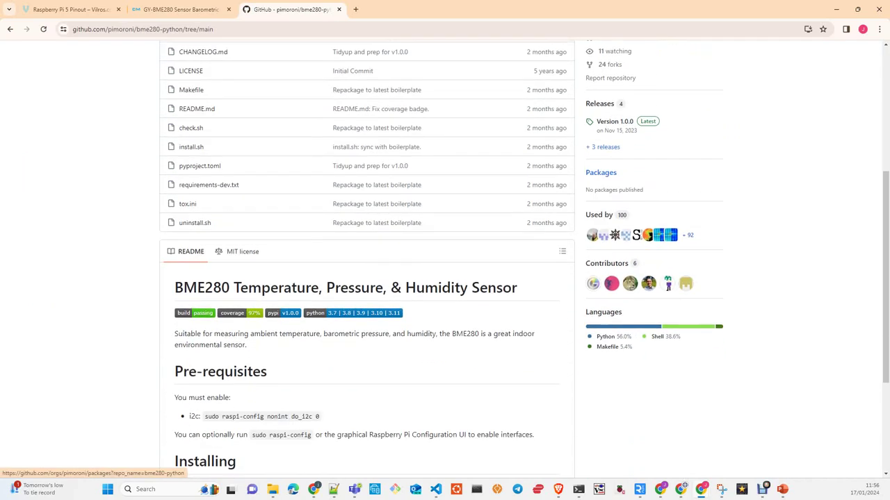
scroll(278, 347, down, 1)
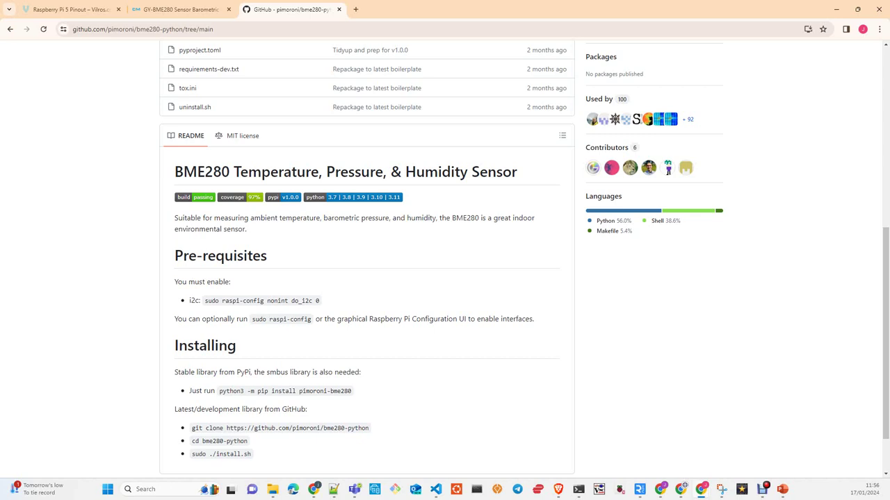
mouse_move(578, 489)
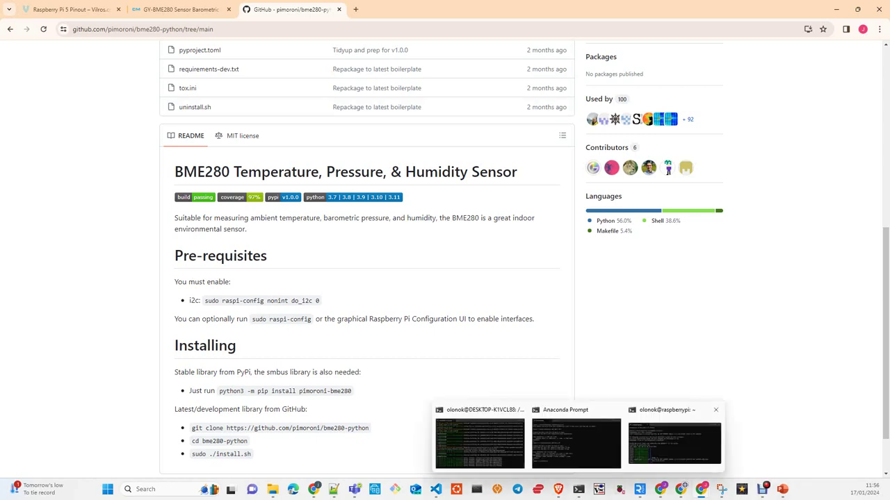
- In the Raspberry Pi SSH session, run uname -a to check the kernel version
click(674, 440)
key(Return)
key(Return)
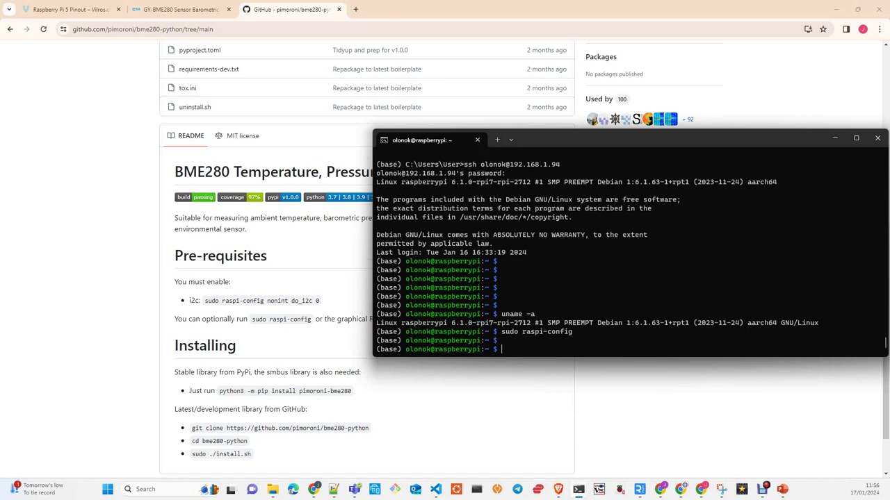
key(Return)
key(Return)
key(Return)
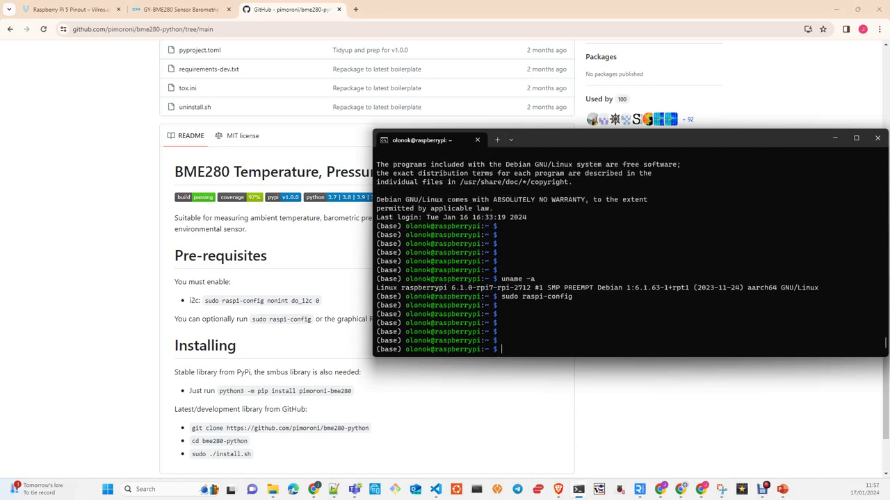
text(uname -a)
key(Return)
- Enable the SPI interface under Interface Options in sudo raspi-config
text(s)
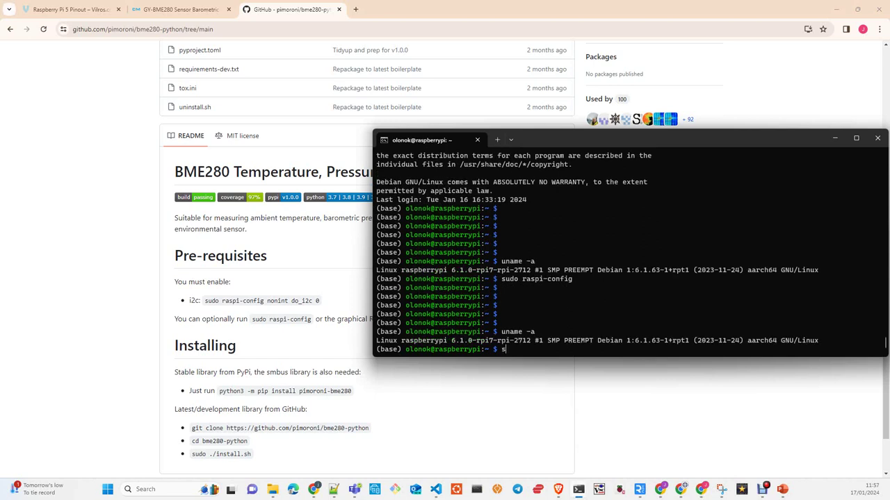
text(udo raspi-config)
key(Return)
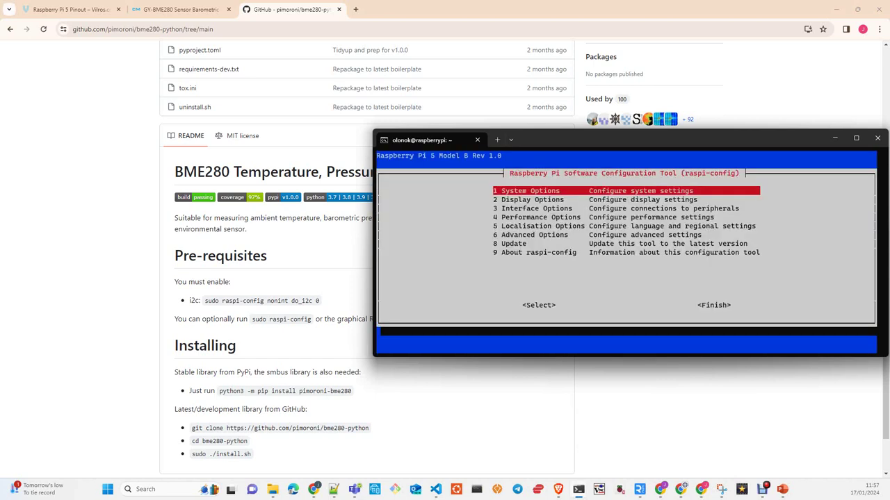
key(Down)
key(Down)
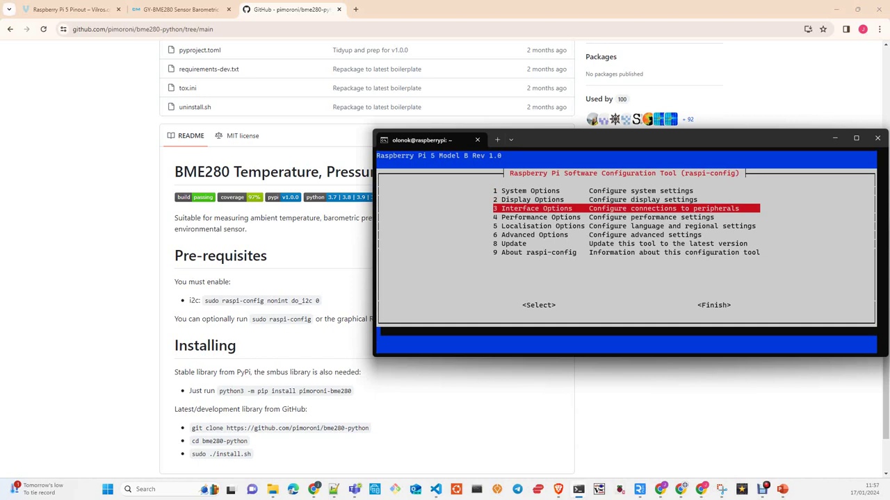
key(Return)
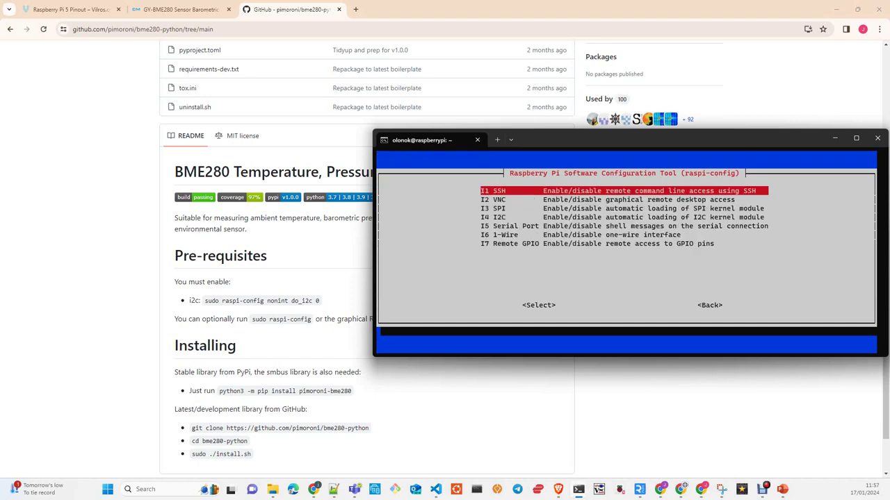
key(Down)
key(Down)
key(Return)
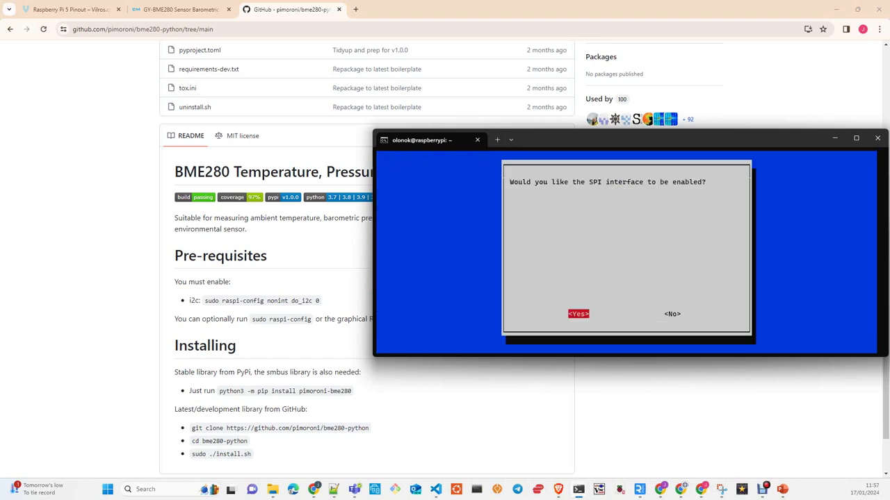
key(Return)
key(Return)
- Enable the I2C interface in raspi-config and exit back to the shell prompt
key(Down)
key(Down)
key(Down)
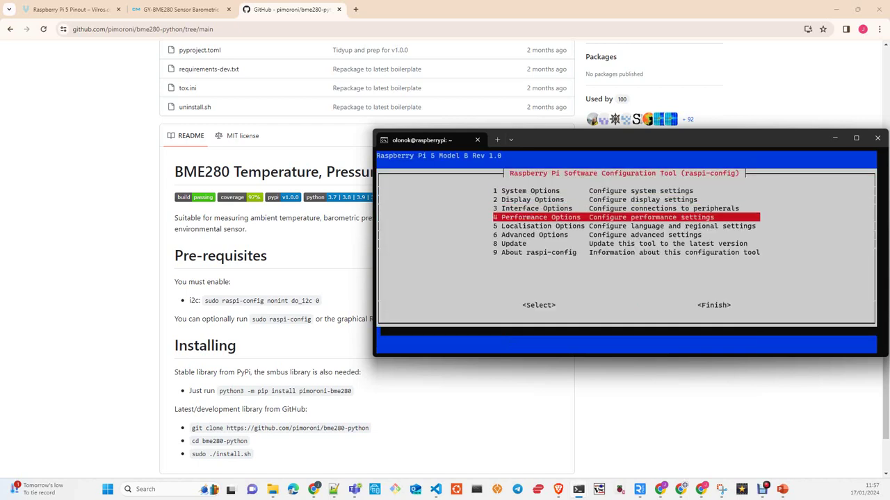
key(Up)
key(Return)
key(Down)
key(Down)
key(Down)
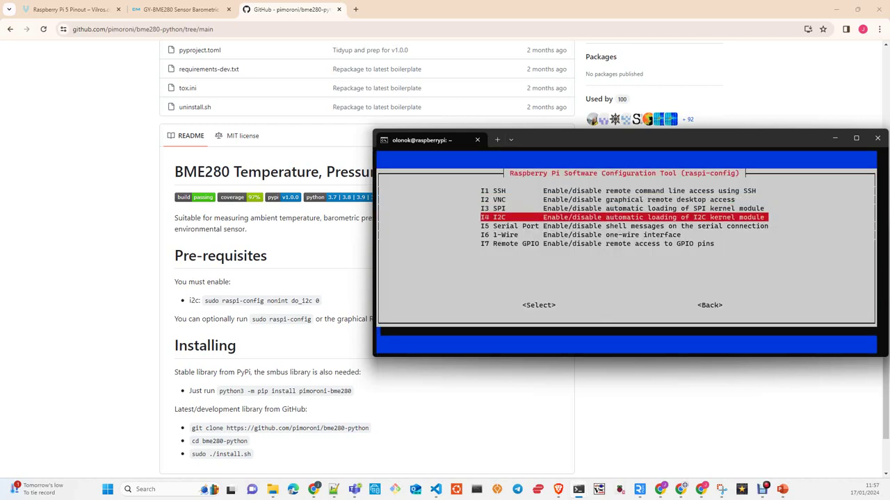
key(Return)
key(Return)
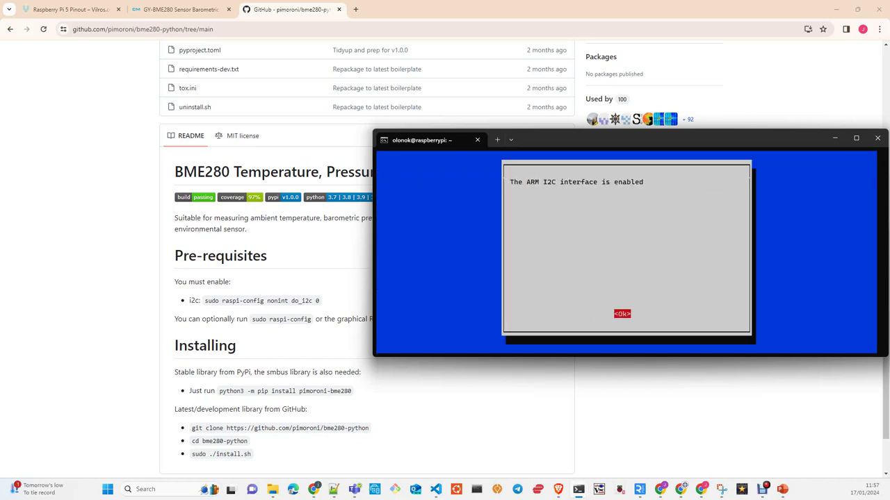
key(Return)
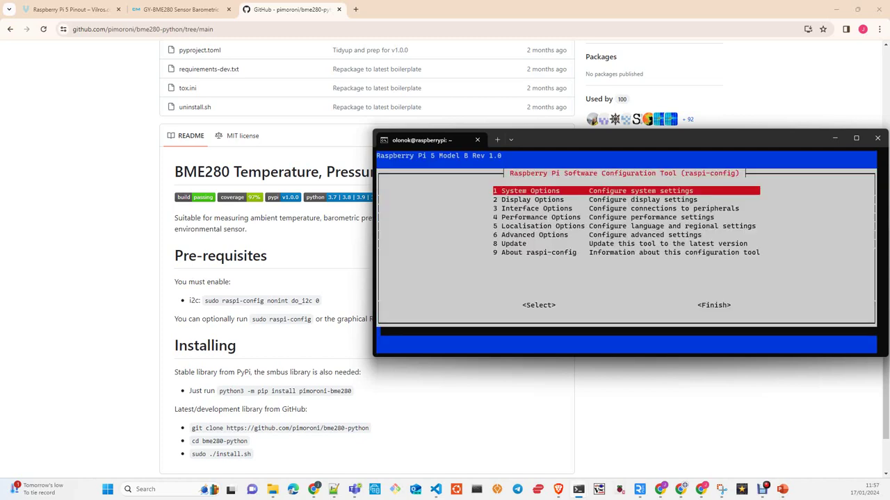
key(Tab)
key(Tab)
key(Return)
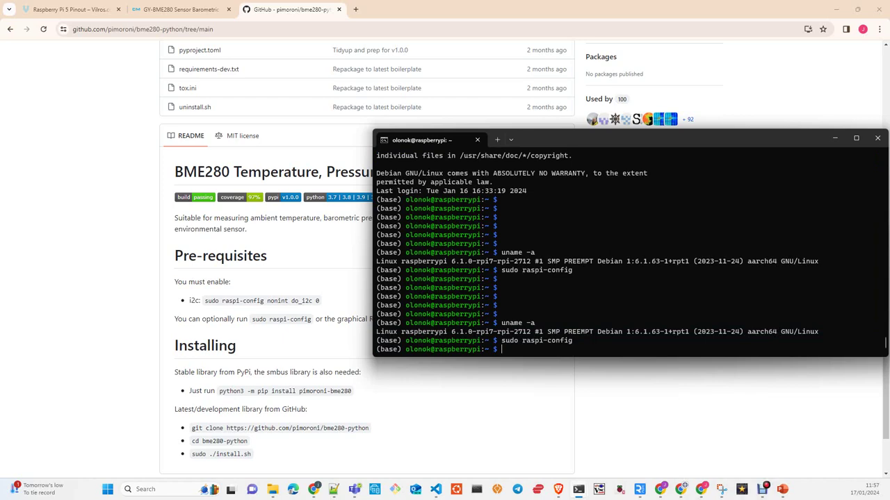
- On the Pi desktop, confirm SPI and I2C are enabled in Raspberry Pi Configuration's Interfaces and save
key(alt+Tab)
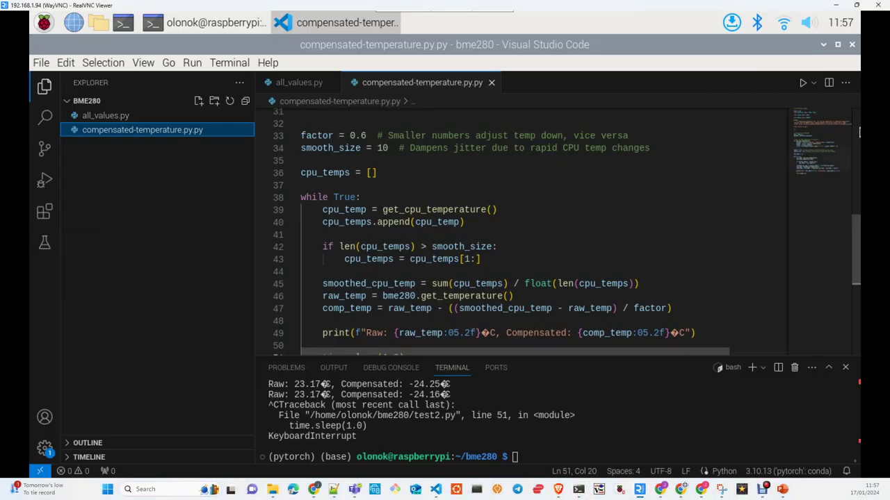
click(823, 45)
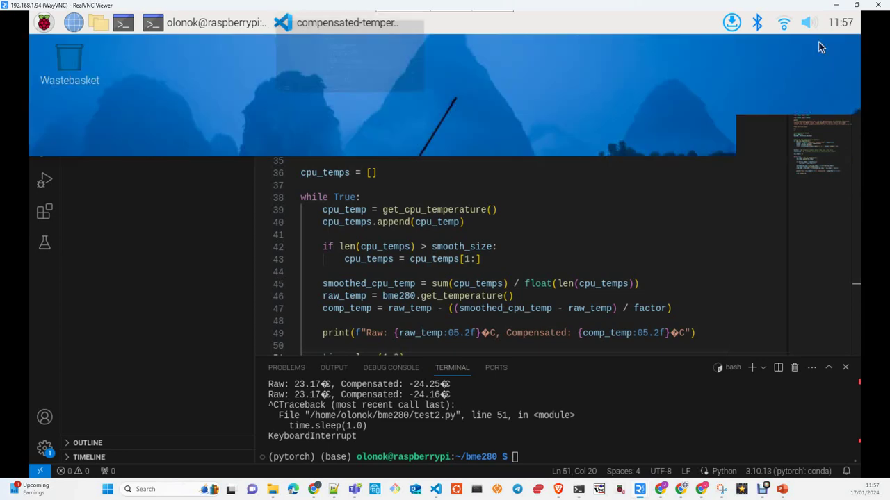
click(43, 24)
mouse_move(84, 308)
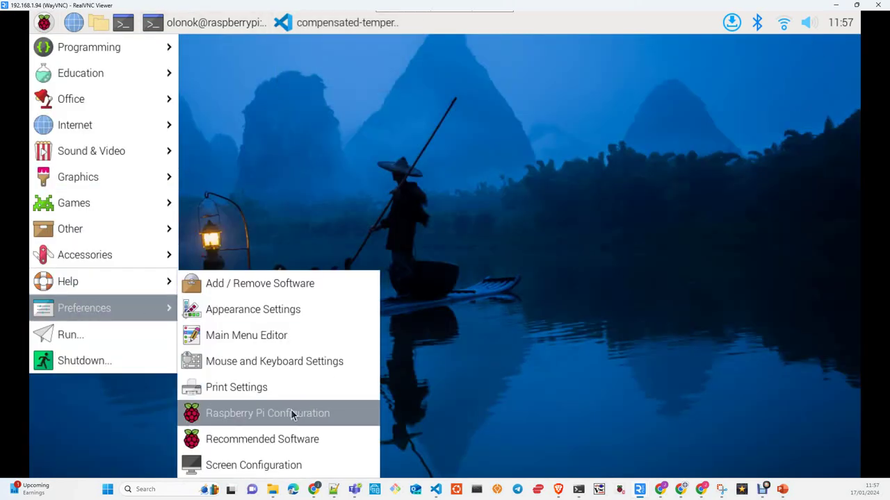
click(289, 413)
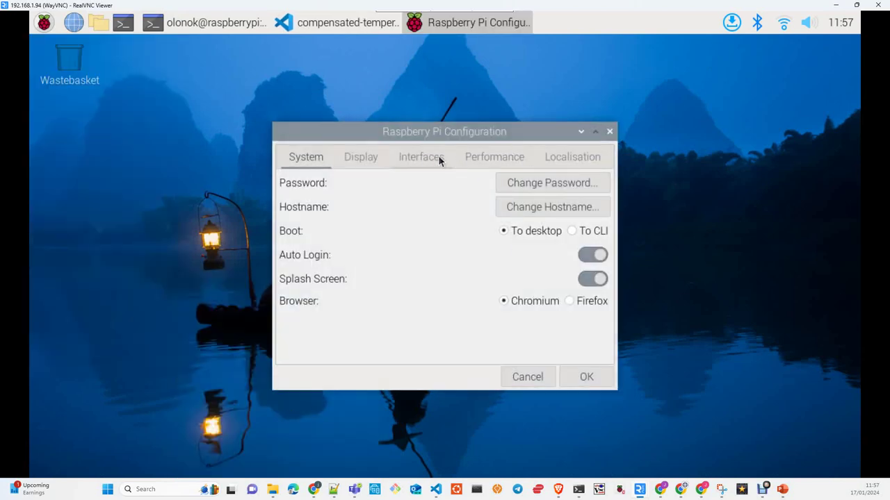
click(422, 157)
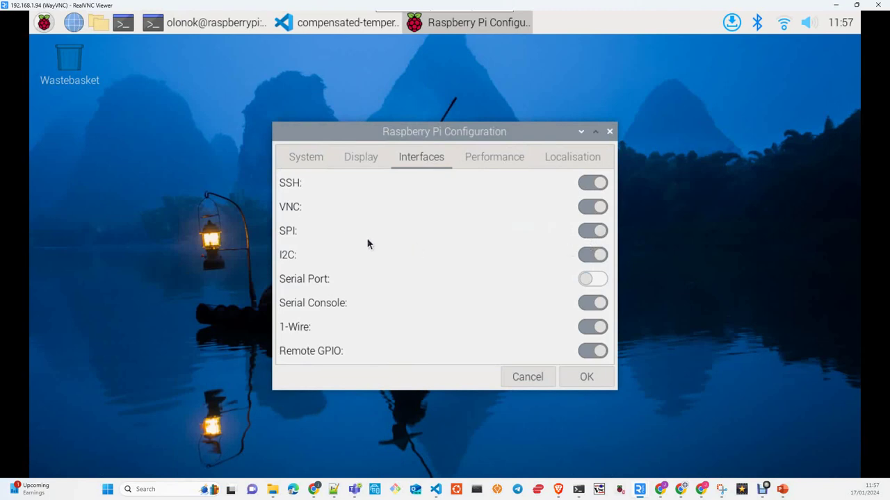
click(586, 380)
click(44, 23)
mouse_move(70, 229)
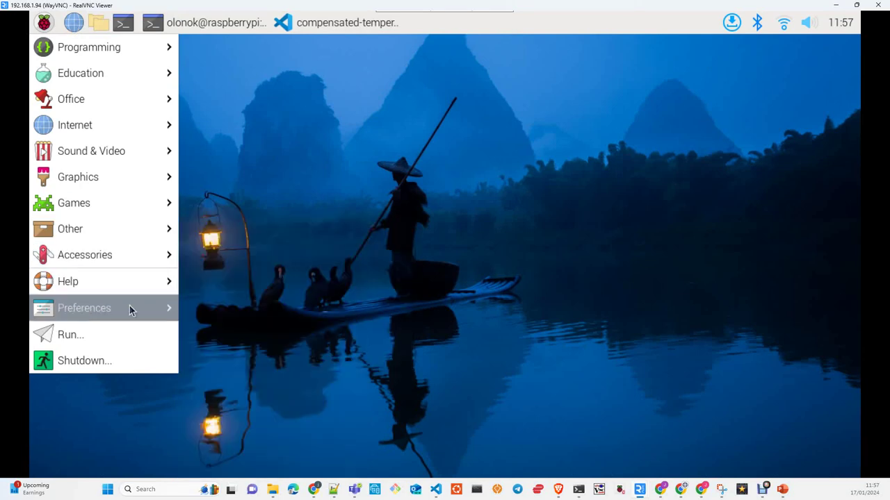
mouse_move(84, 308)
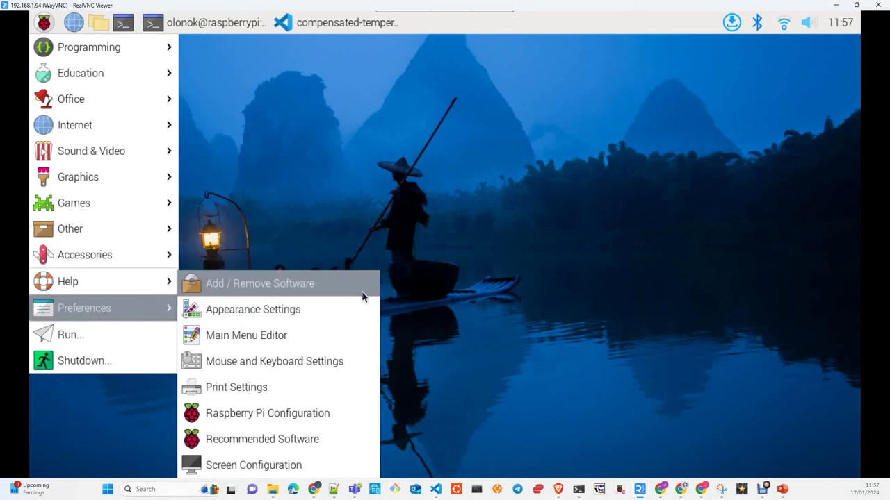
- Bring the VS Code window back, then open and close the Add / Remove Software tool
click(498, 237)
click(330, 24)
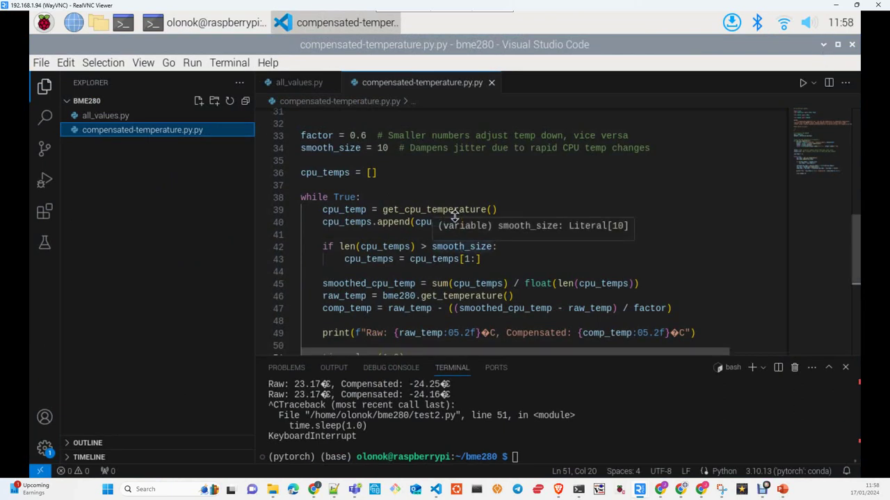
click(44, 23)
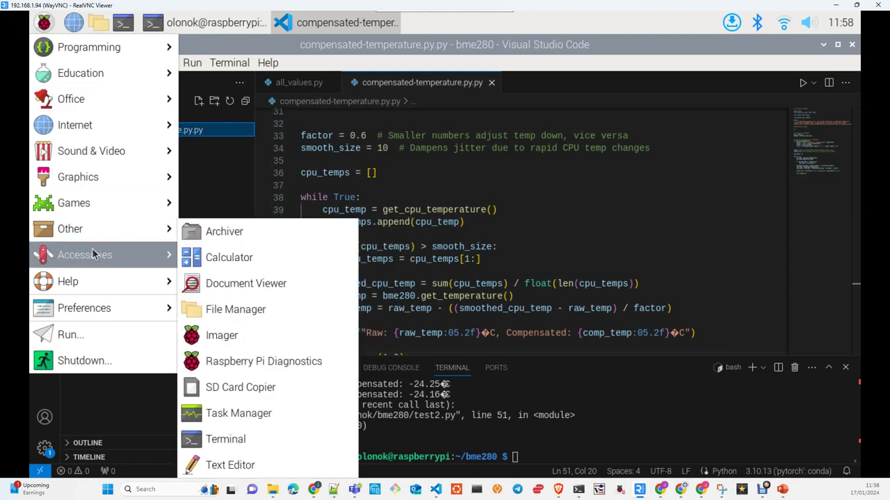
mouse_move(84, 308)
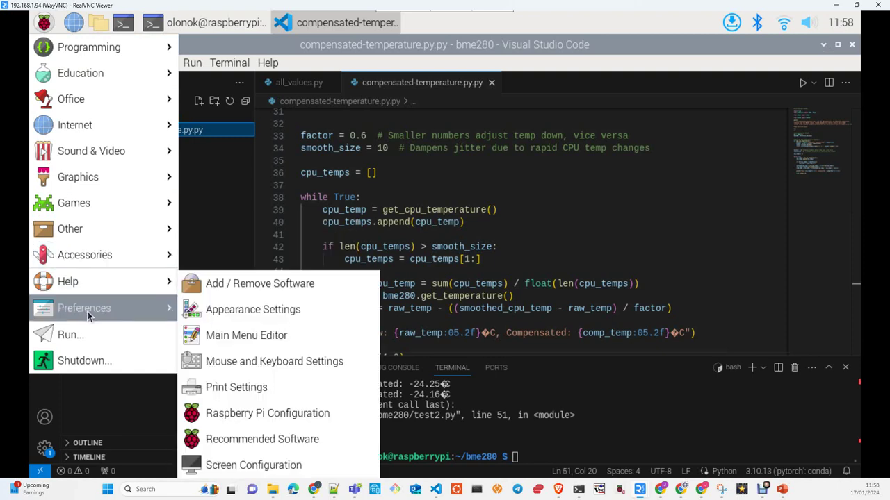
click(278, 286)
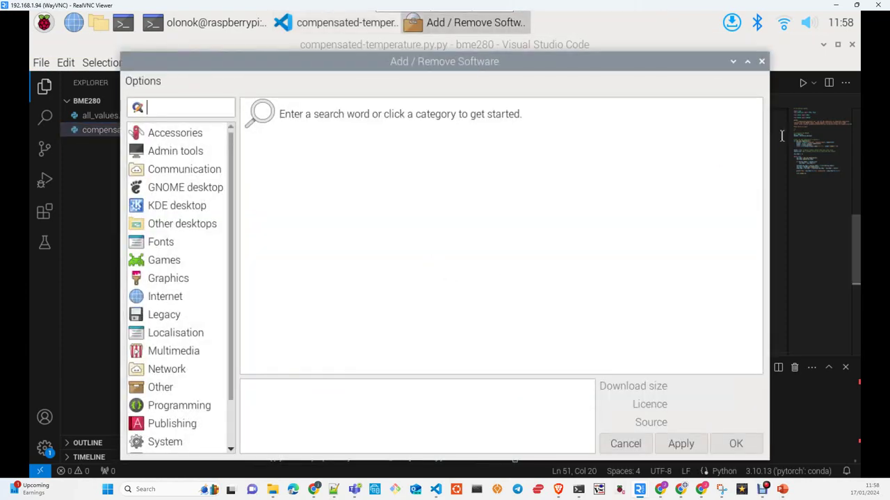
click(762, 61)
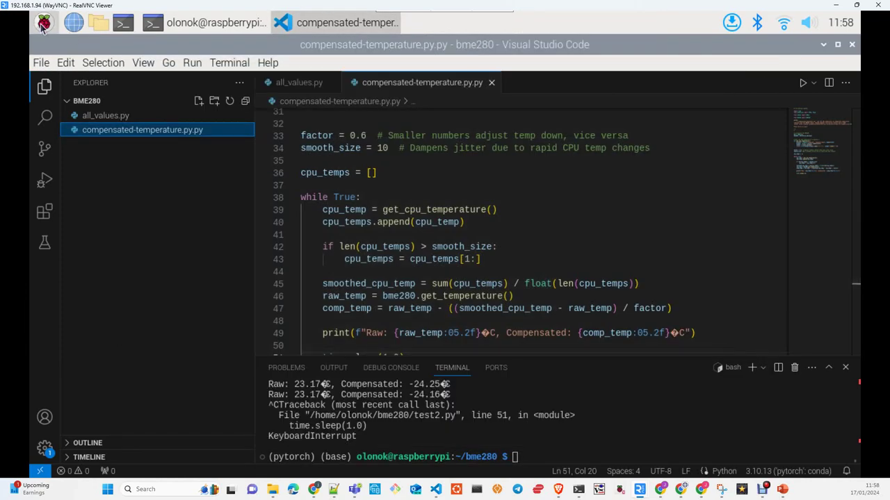
click(43, 24)
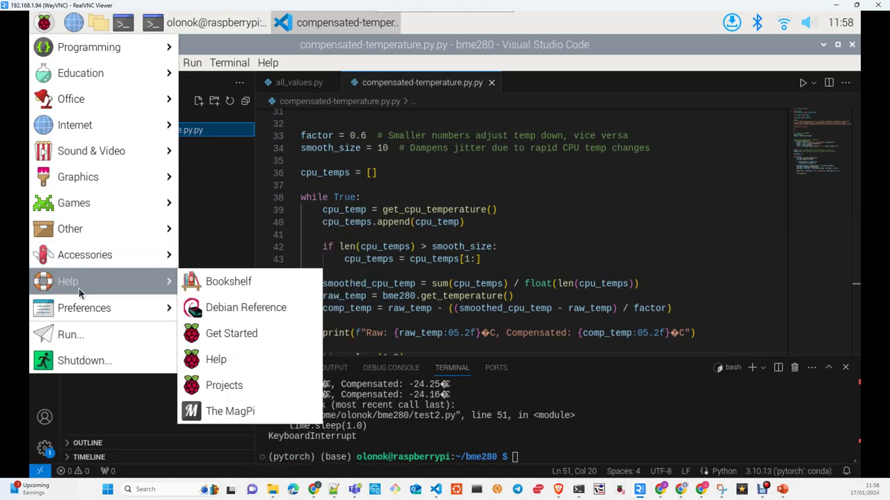
mouse_move(84, 308)
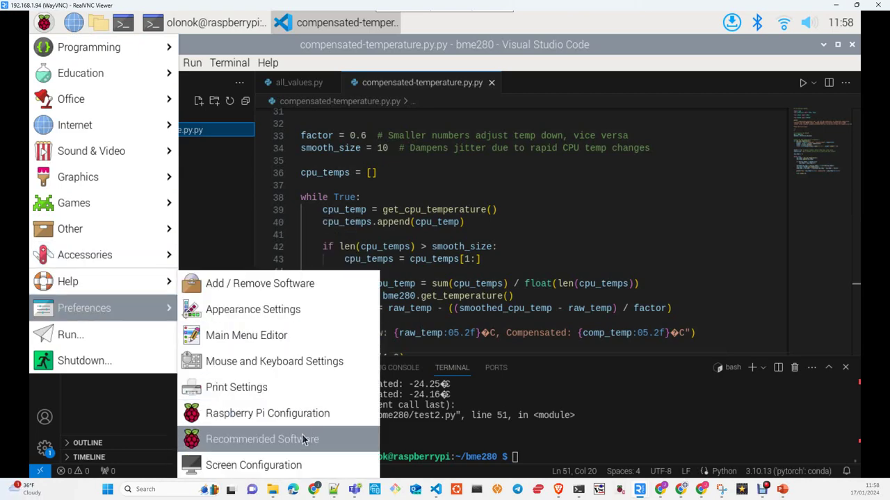
click(306, 437)
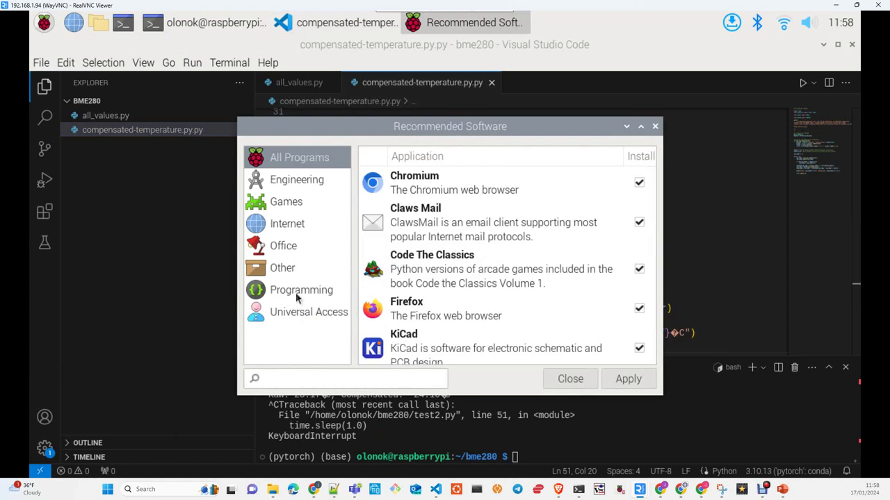
click(296, 294)
scroll(491, 333, down, 2)
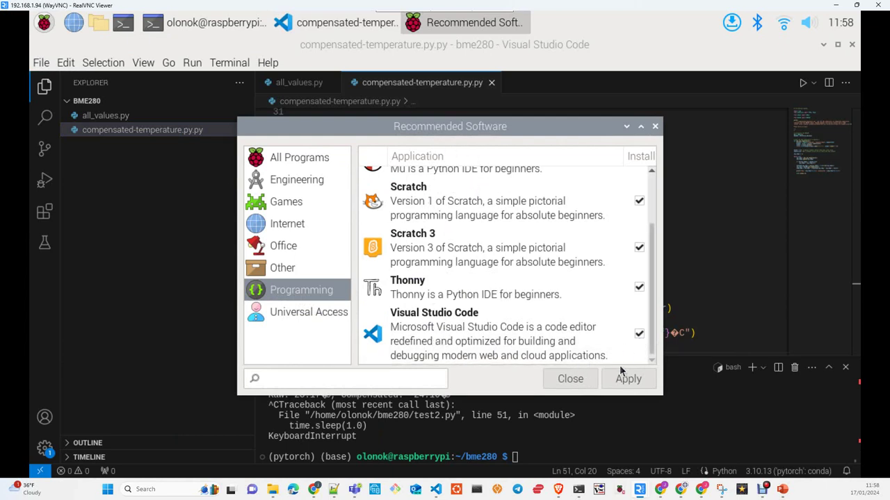
click(570, 378)
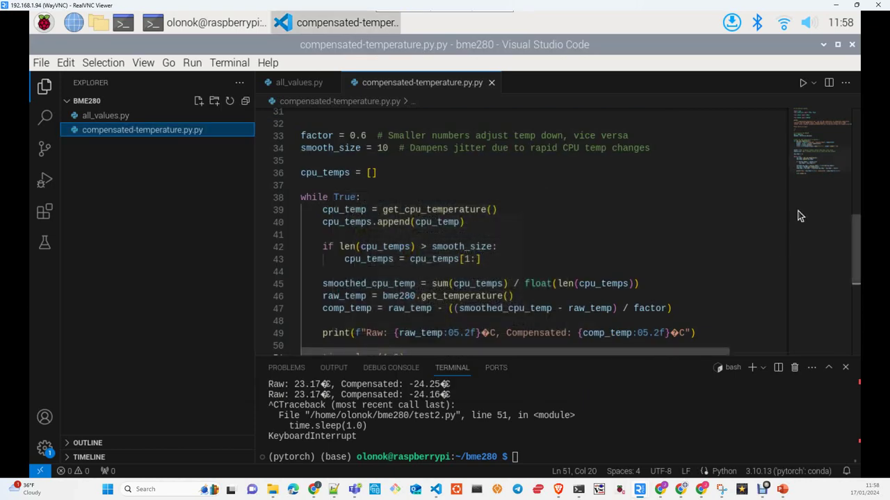
- Open the bme280-python repository's examples folder on GitHub, then bring up the PowerPoint deck
click(824, 44)
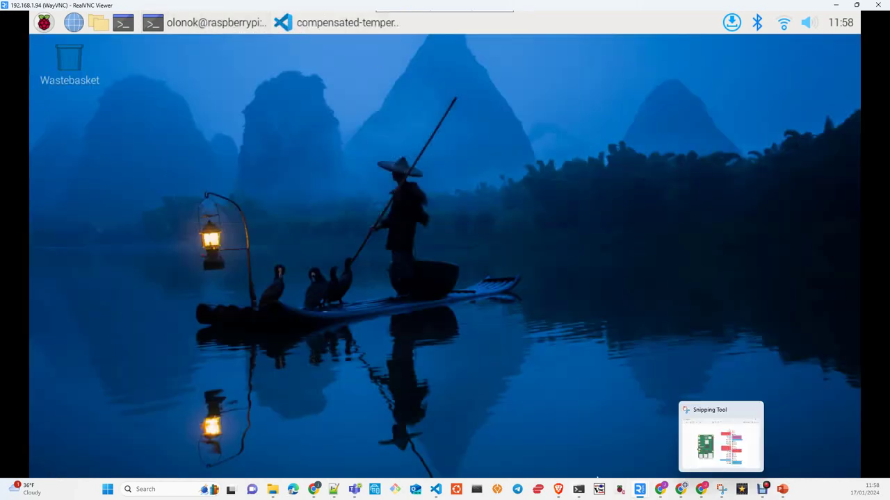
mouse_move(700, 490)
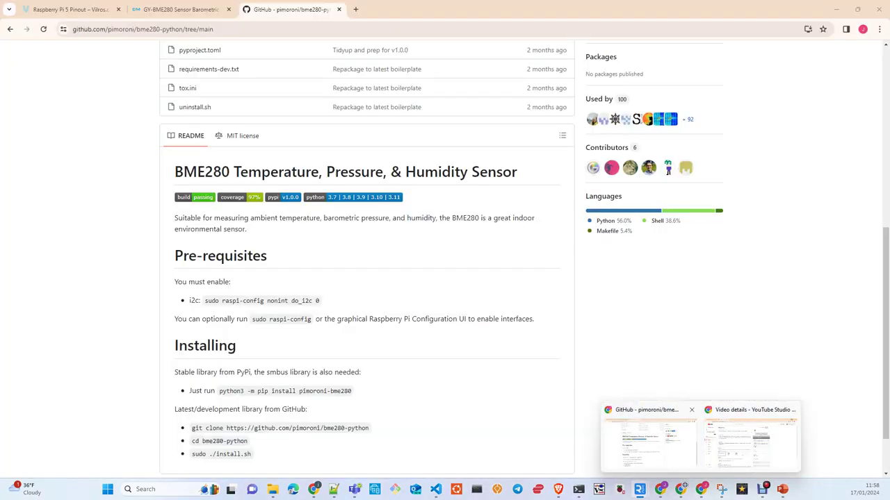
click(647, 437)
scroll(444, 257, down, 2)
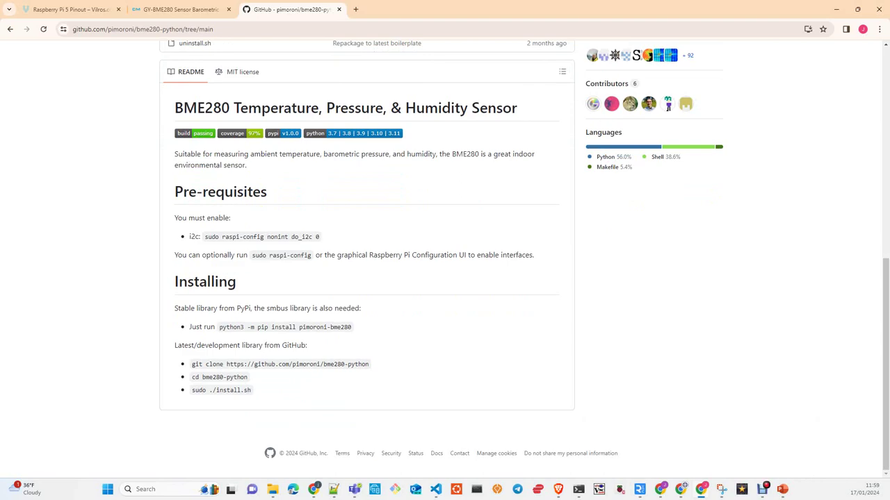
scroll(192, 75, up, 2)
scroll(192, 75, up, 2)
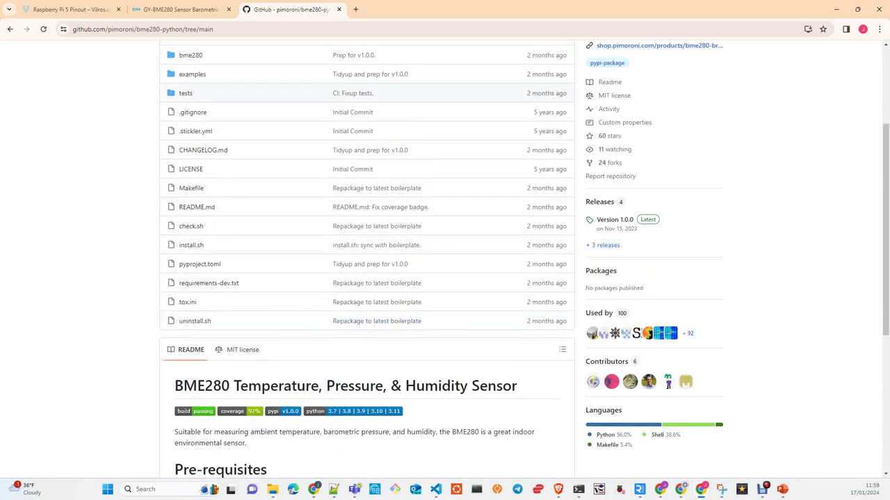
click(191, 75)
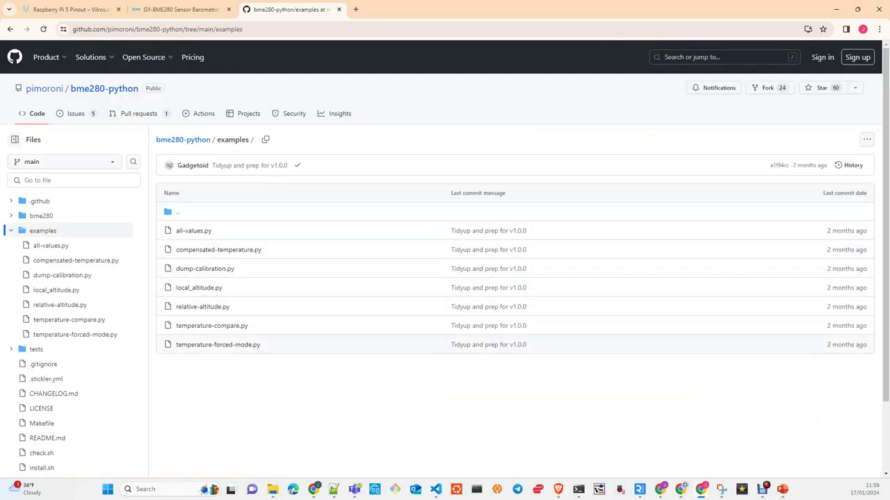
click(782, 490)
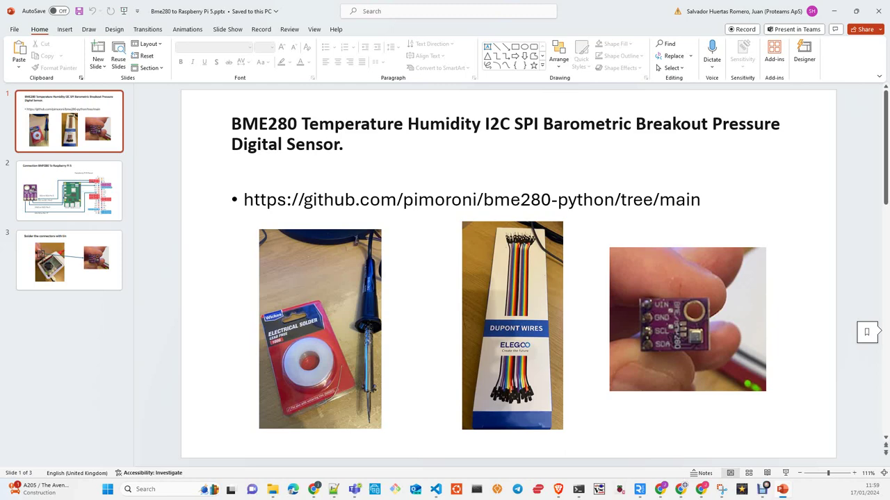
- Advance to slide 2, wiring SDA to pin 3, SCL to pin 5, GND to pin 9, VIN to pin 17
key(Page_Down)
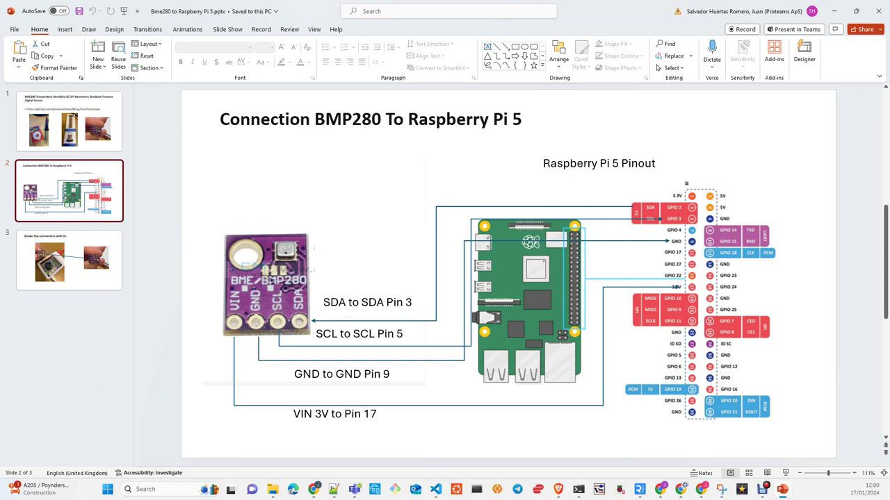
- Advance to slide 3, 'Solder the connectors with tin'
key(Down)
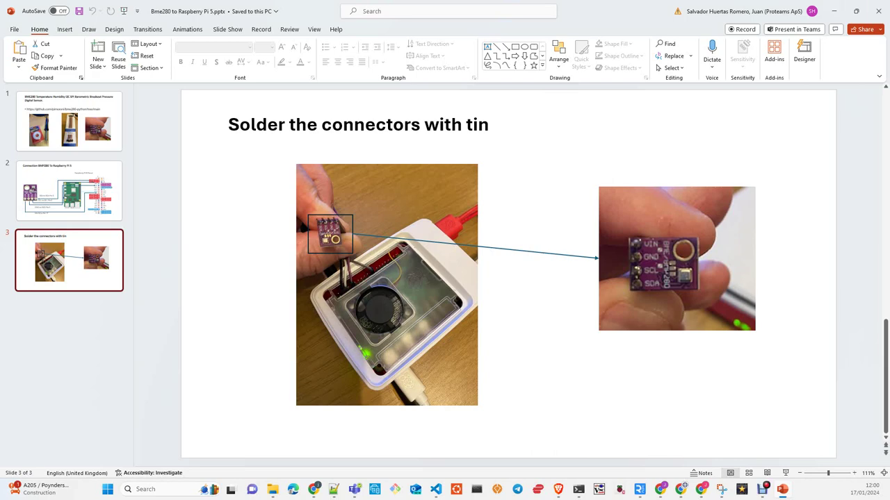
- Rerun all_values.py in VS Code to print temperature, pressure and humidity, then stop it with Ctrl+C
key(alt+Tab)
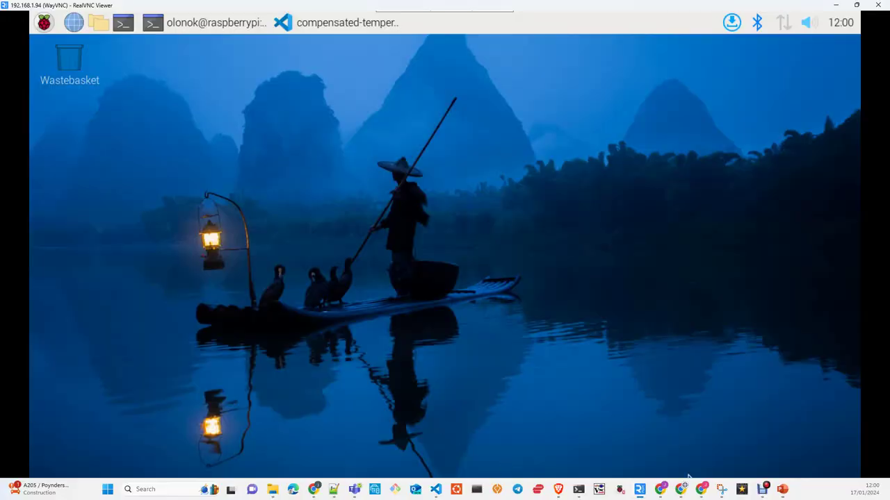
click(347, 23)
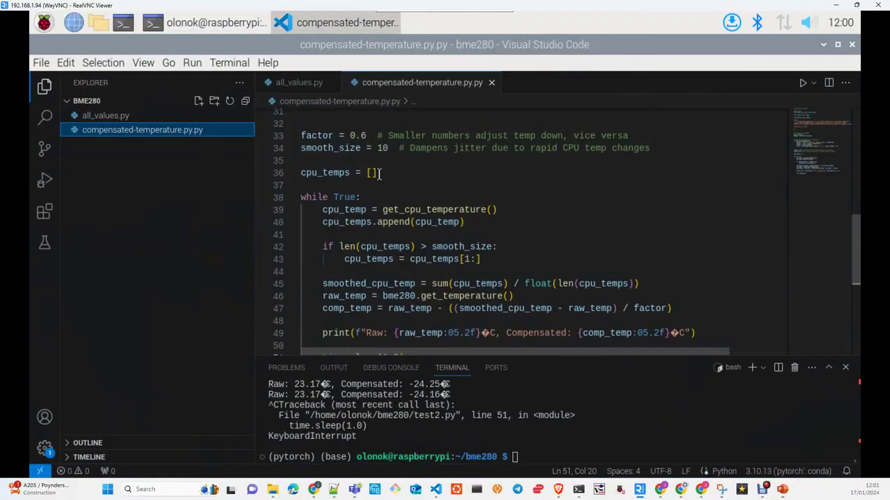
click(101, 116)
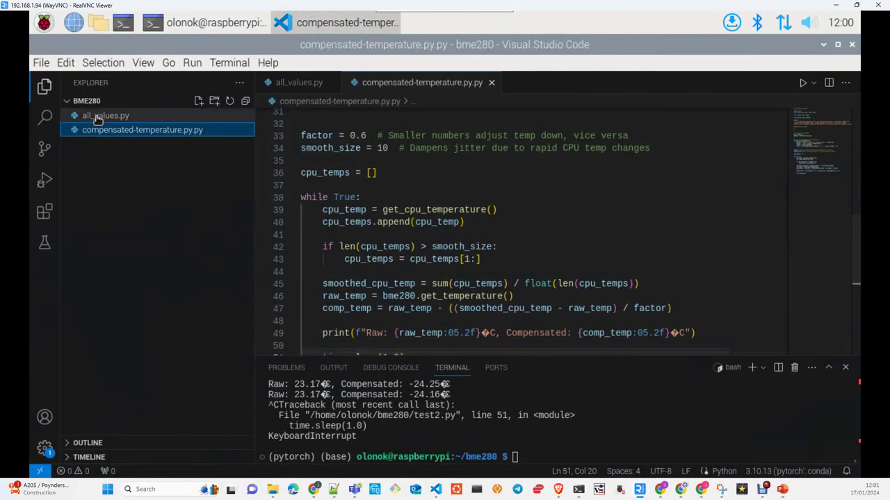
click(614, 432)
key(Up)
key(Up)
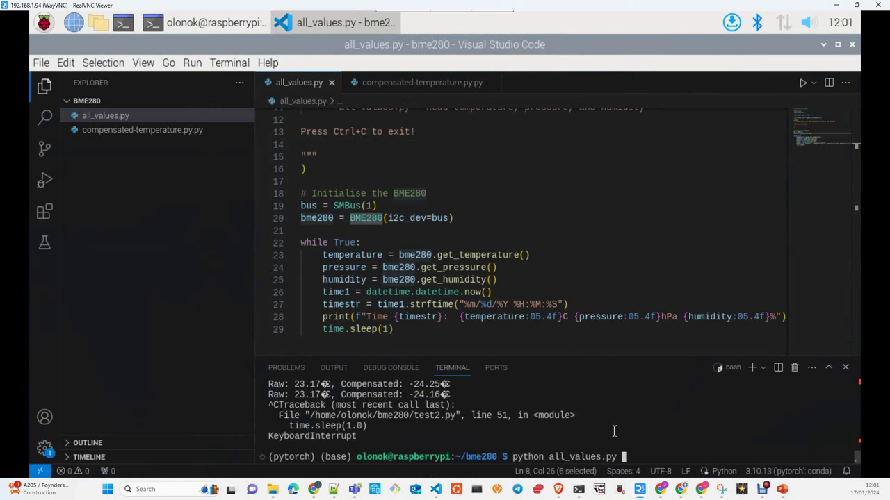
key(Return)
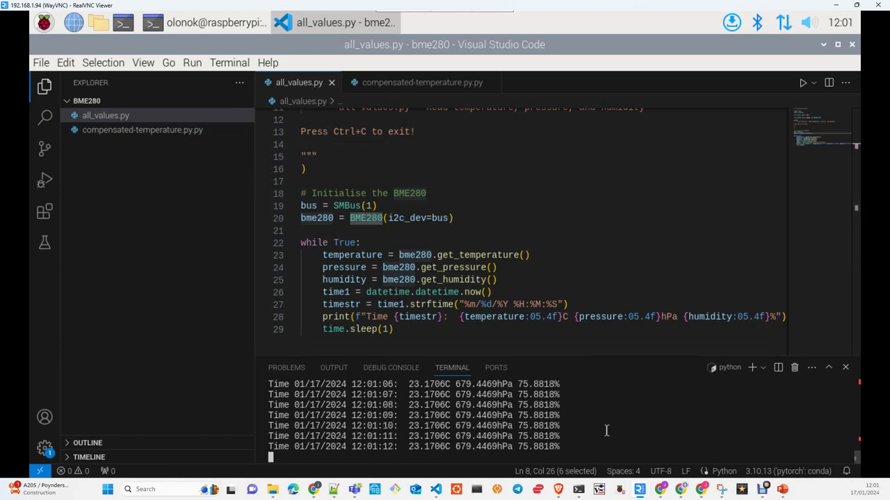
key(ctrl+c)
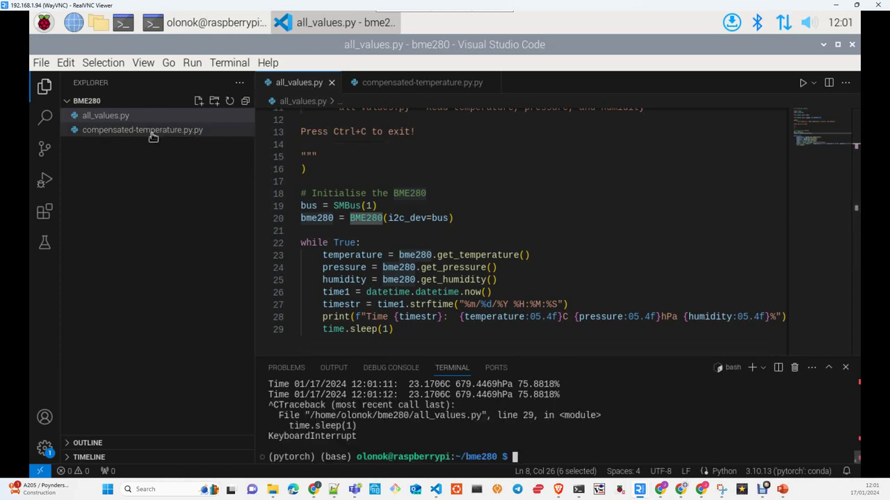
- Run python compensated-temperature.py.py in the terminal to print raw and compensated temperatures
click(151, 132)
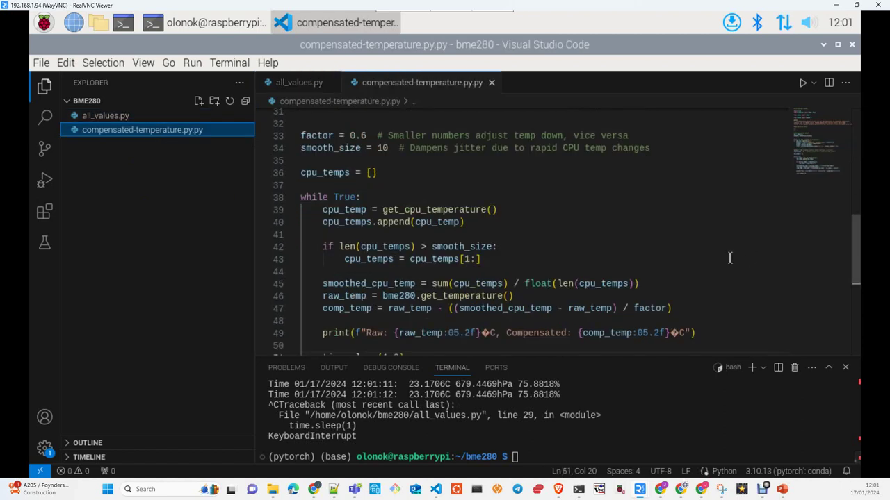
click(606, 453)
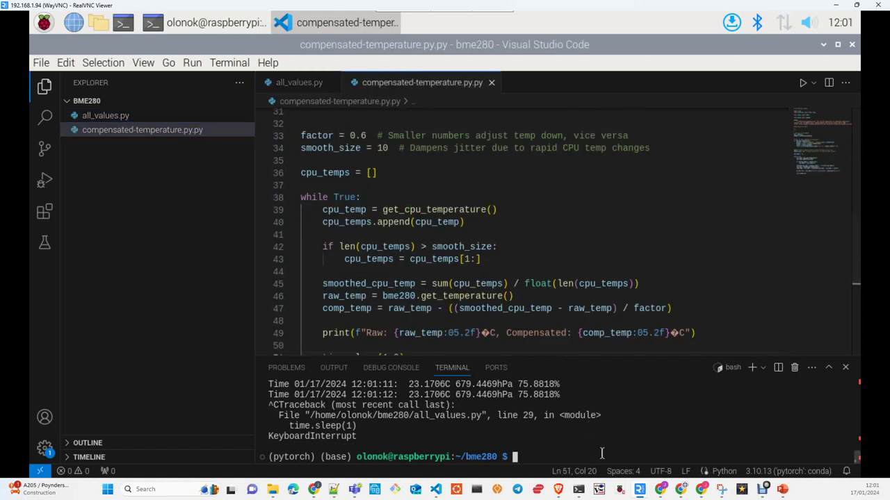
text(pyton)
key(BackSpace)
key(BackSpace)
key(BackSpace)
text(thon )
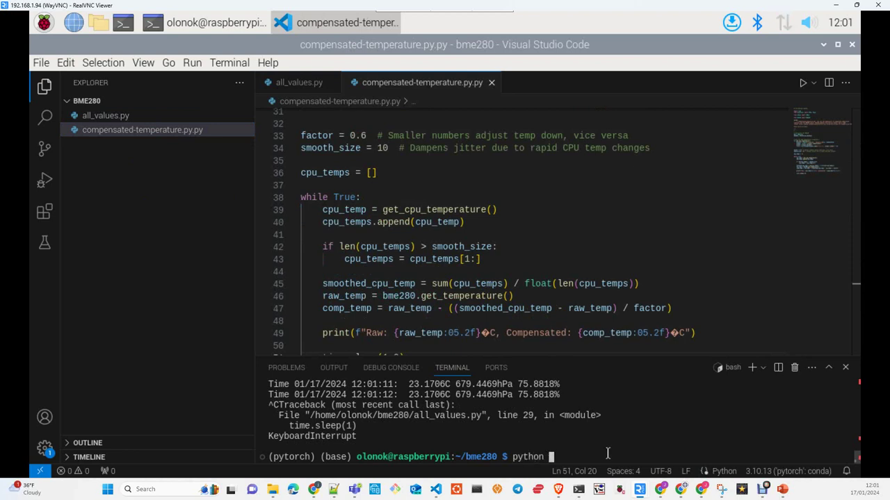
text(co)
key(Tab)
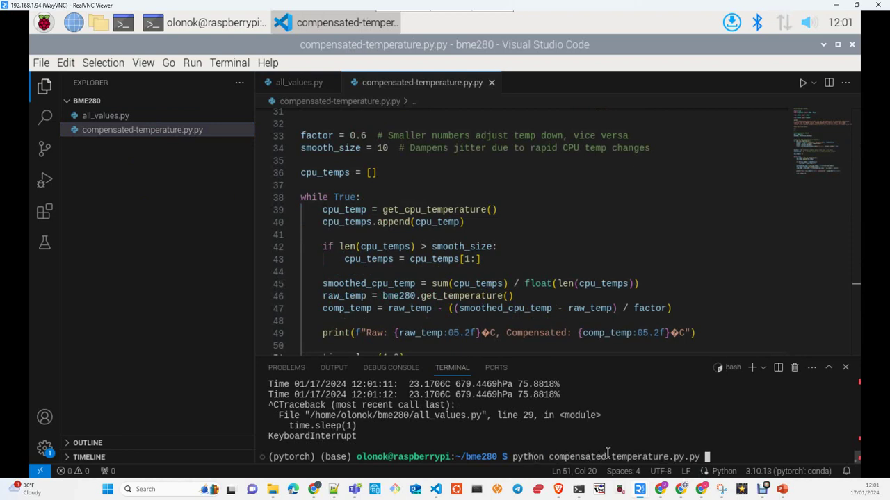
key(BackSpace)
key(BackSpace)
key(BackSpace)
key(BackSpace)
key(Tab)
key(Return)
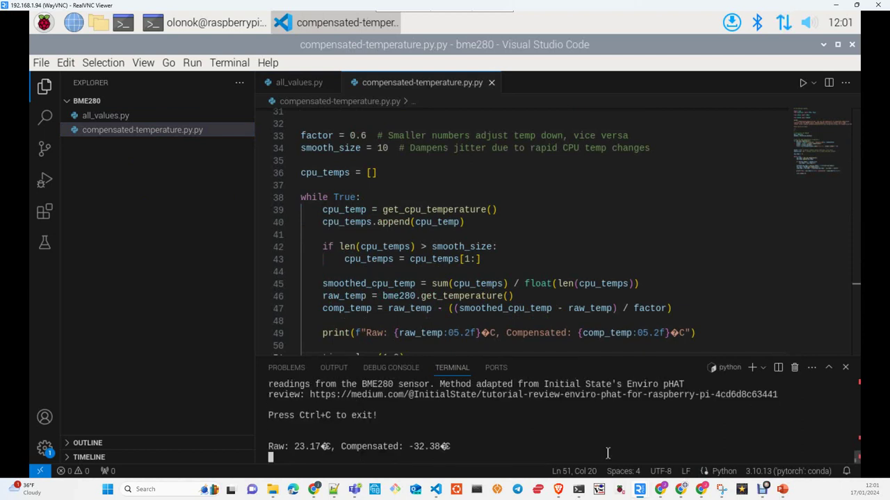